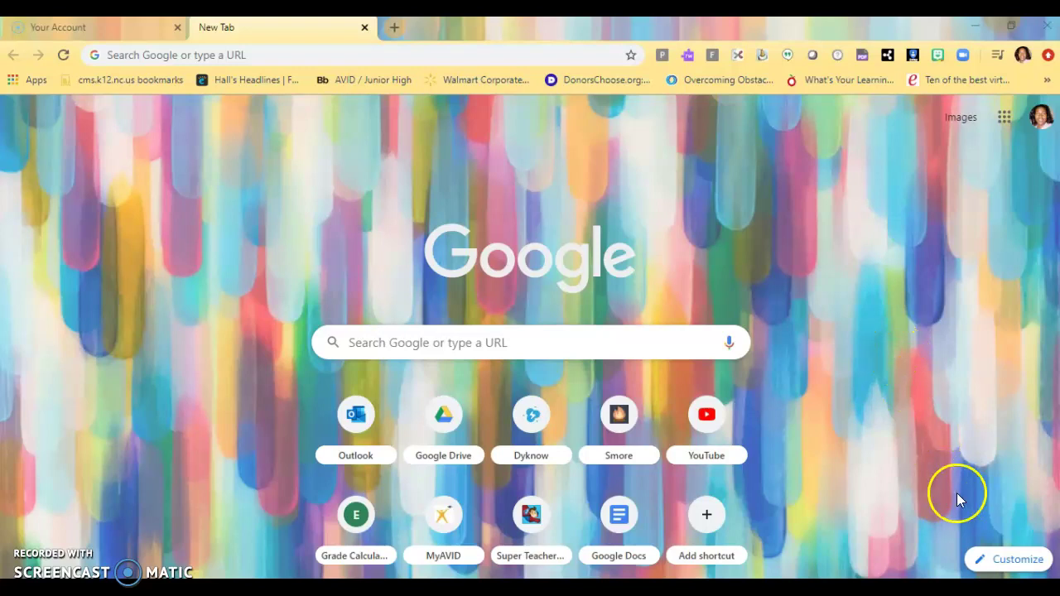
Search Google for zoom and open Zoom's Download Center from the results
{"action": "left_click", "coordinate": [551, 342]}
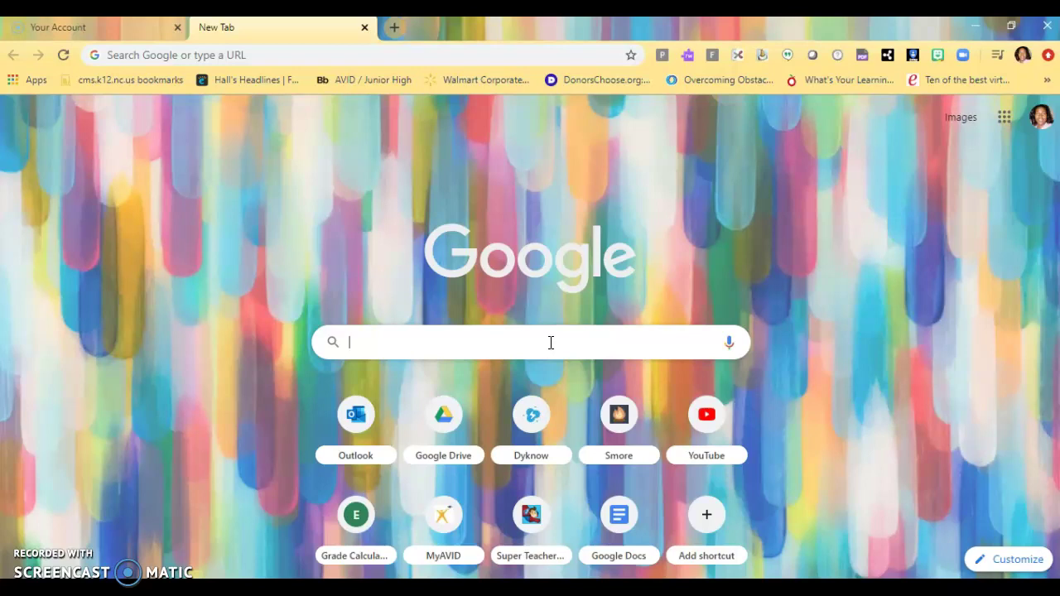
{"action": "type", "text": "zoom"}
{"action": "key", "text": "Return"}
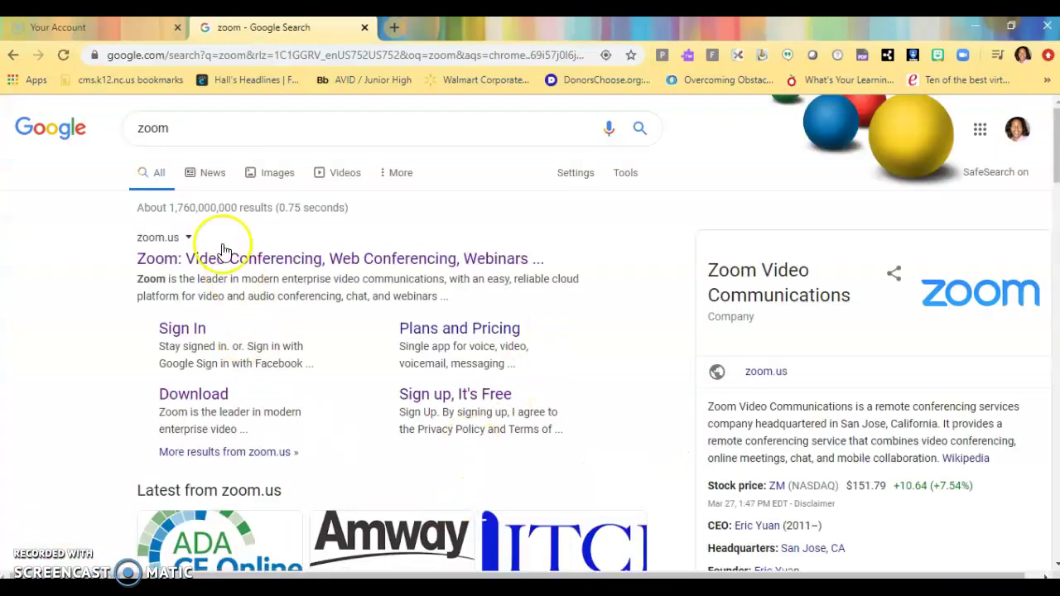
{"action": "left_click", "coordinate": [182, 400]}
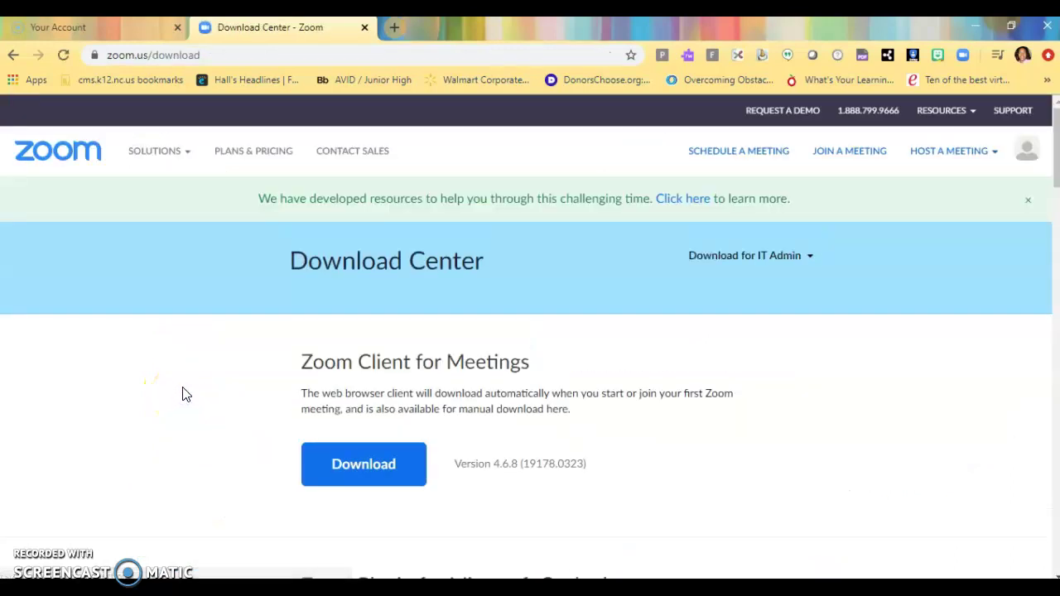
{"action": "left_click", "coordinate": [148, 362]}
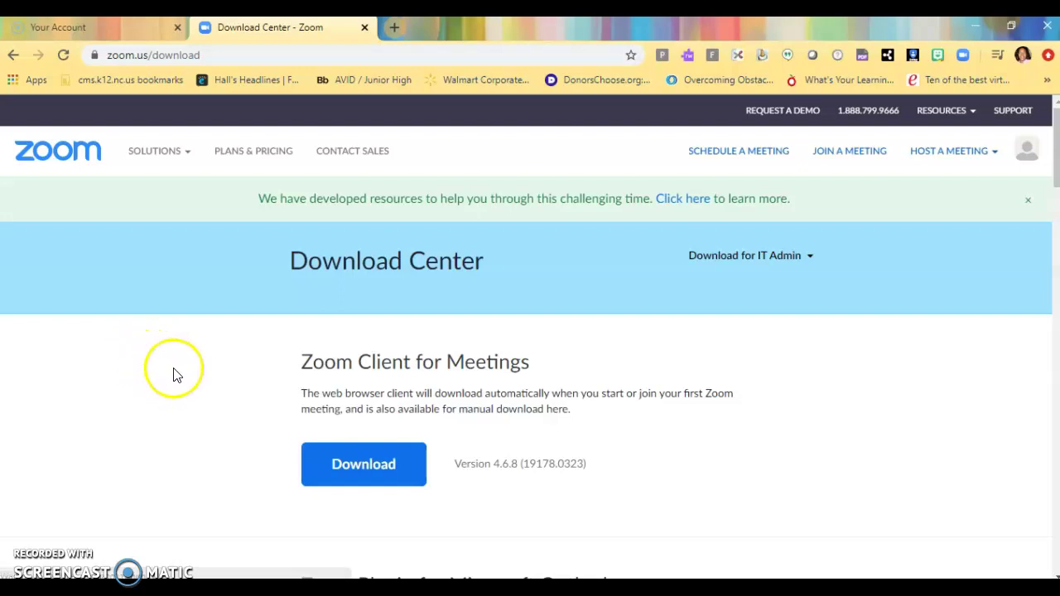
Download Zoom Client for Meetings and run the downloaded installer, allowing it past the security warning
{"action": "left_click", "coordinate": [379, 467]}
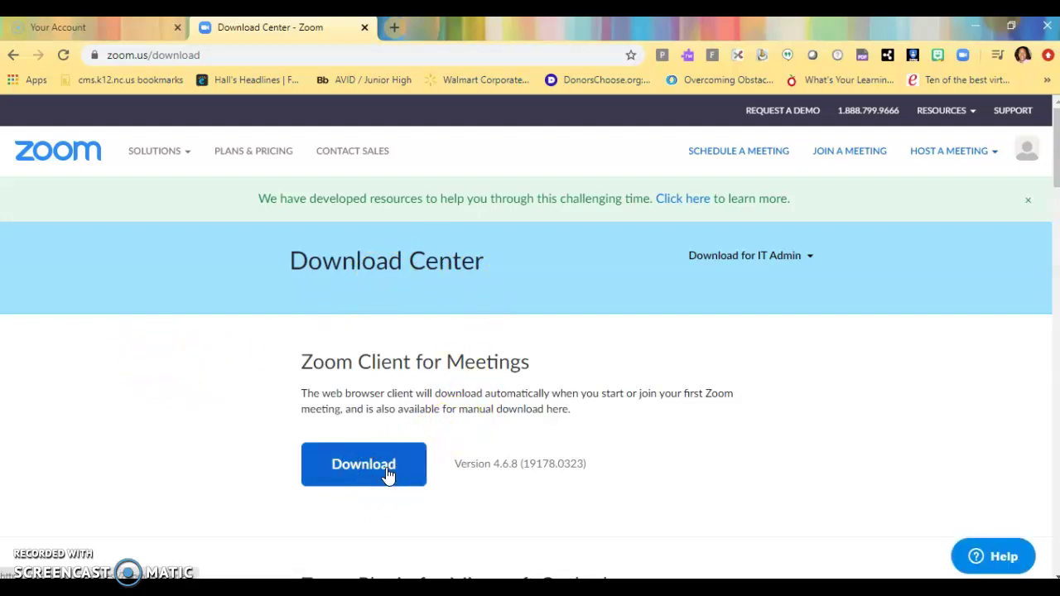
{"action": "left_click", "coordinate": [382, 470]}
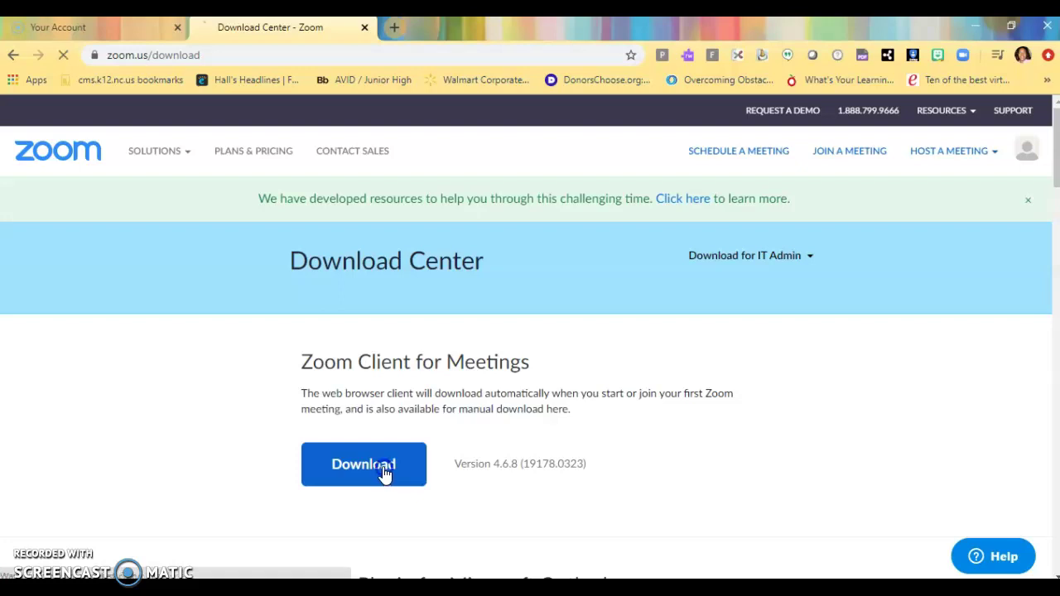
{"action": "left_click", "coordinate": [338, 485]}
{"action": "left_click", "coordinate": [98, 563]}
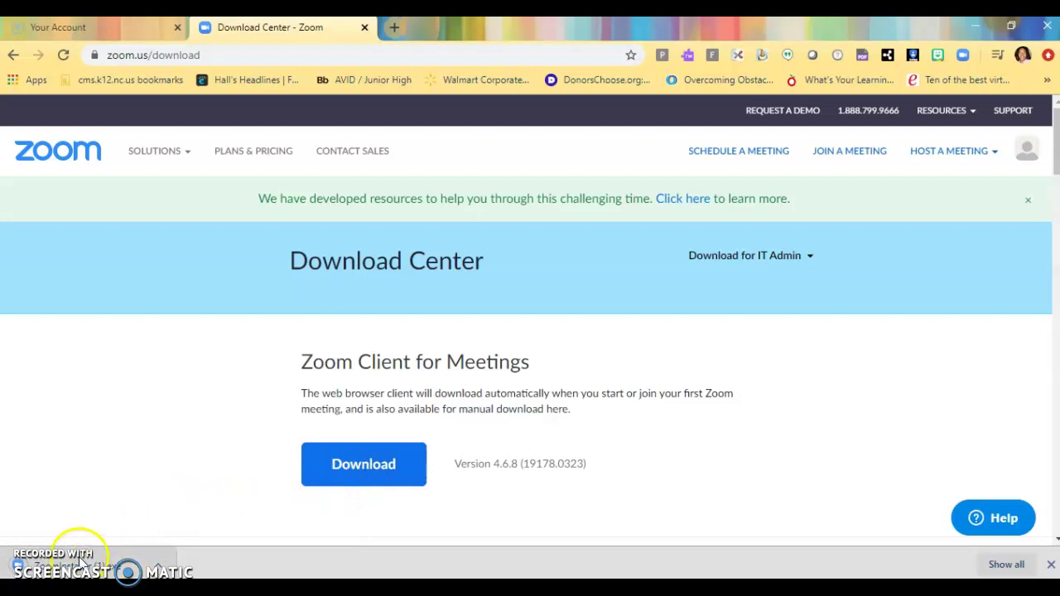
{"action": "left_click", "coordinate": [94, 563]}
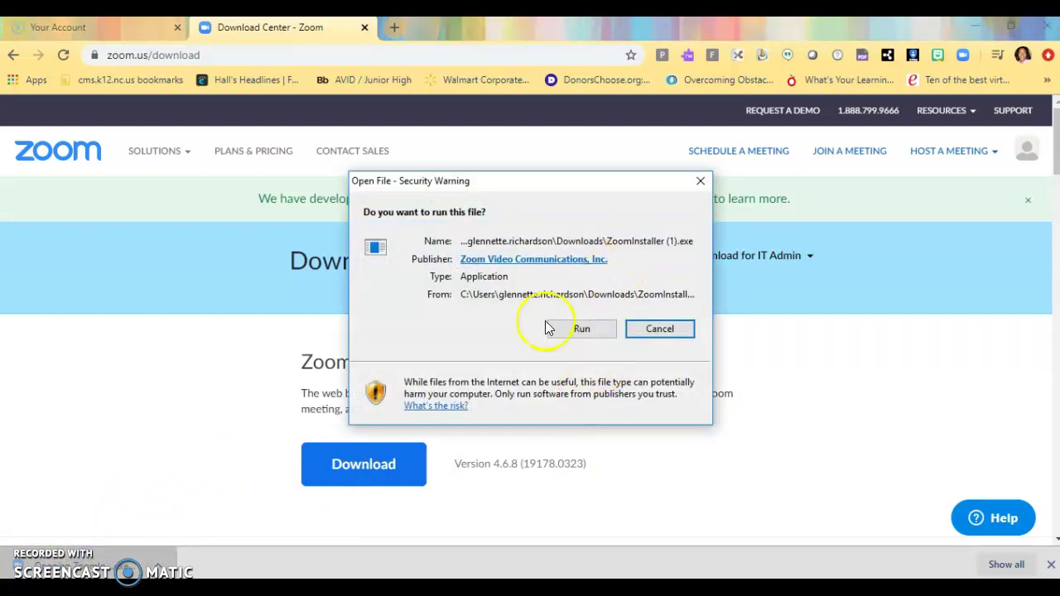
{"action": "left_click", "coordinate": [593, 329]}
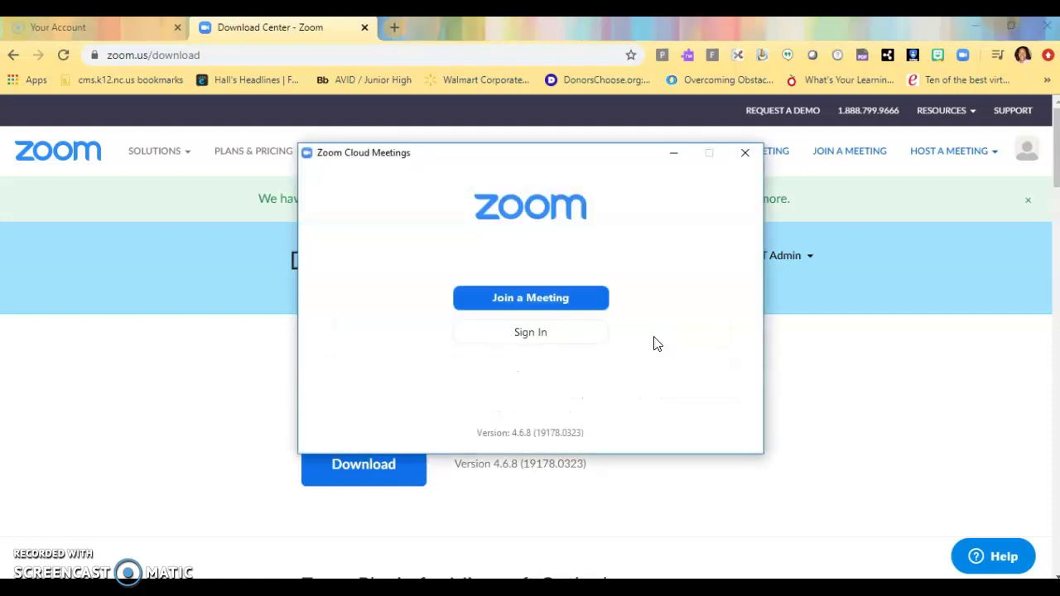
Open the Zoom client's form for joining a meeting, and bring up the account's upcoming meetings list on the Zoom website
{"action": "left_click", "coordinate": [565, 297]}
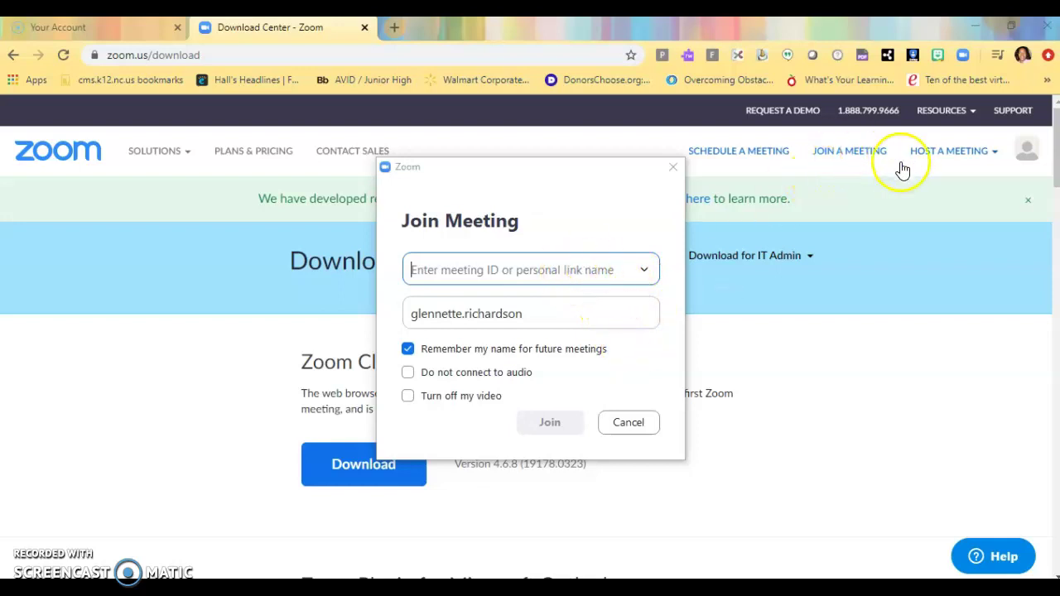
{"action": "mouse_move", "coordinate": [954, 160]}
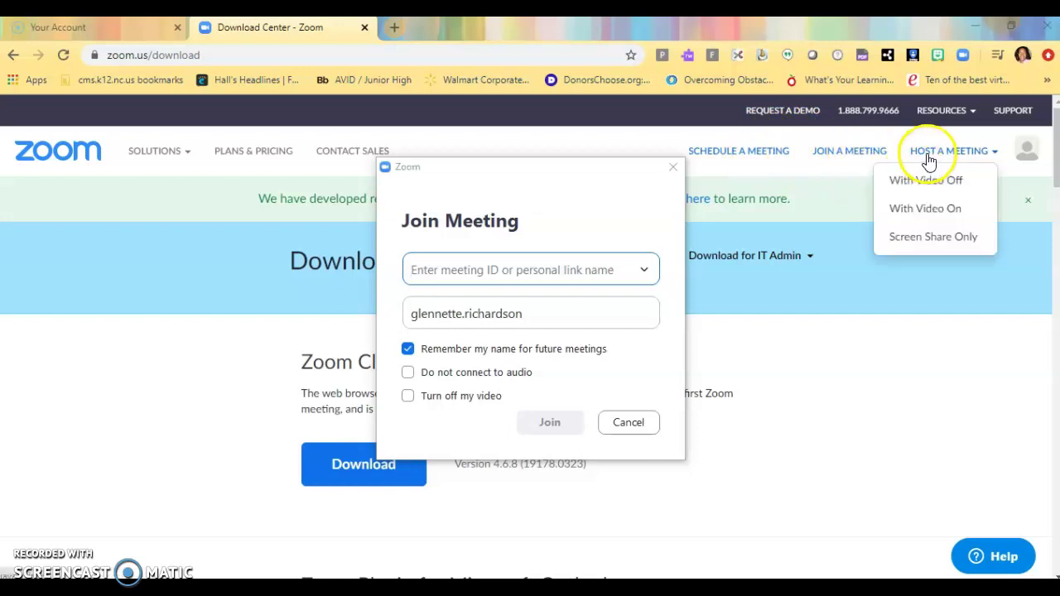
{"action": "left_click", "coordinate": [765, 153]}
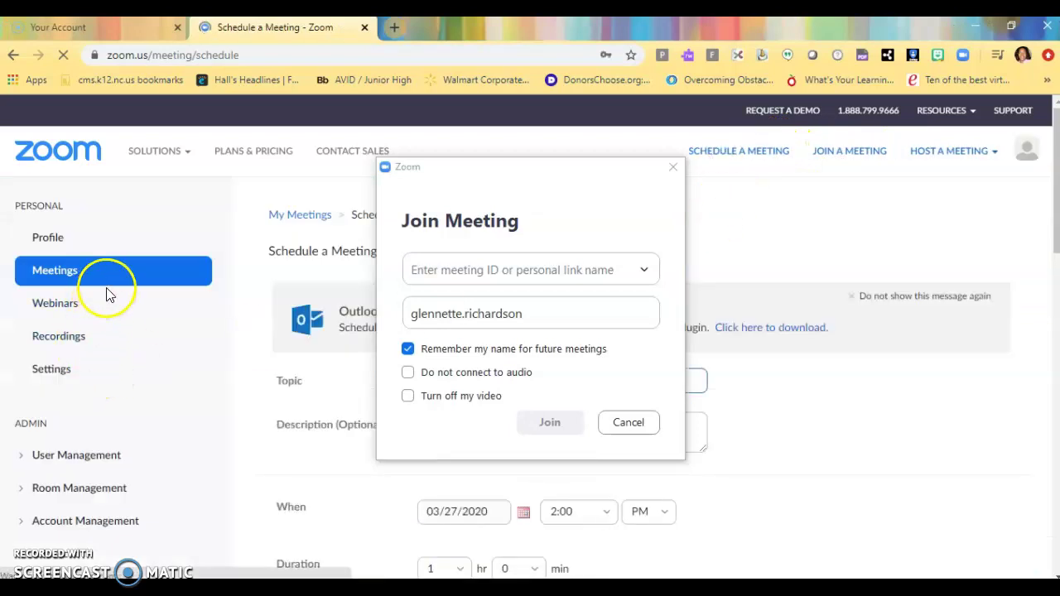
{"action": "left_click", "coordinate": [55, 276]}
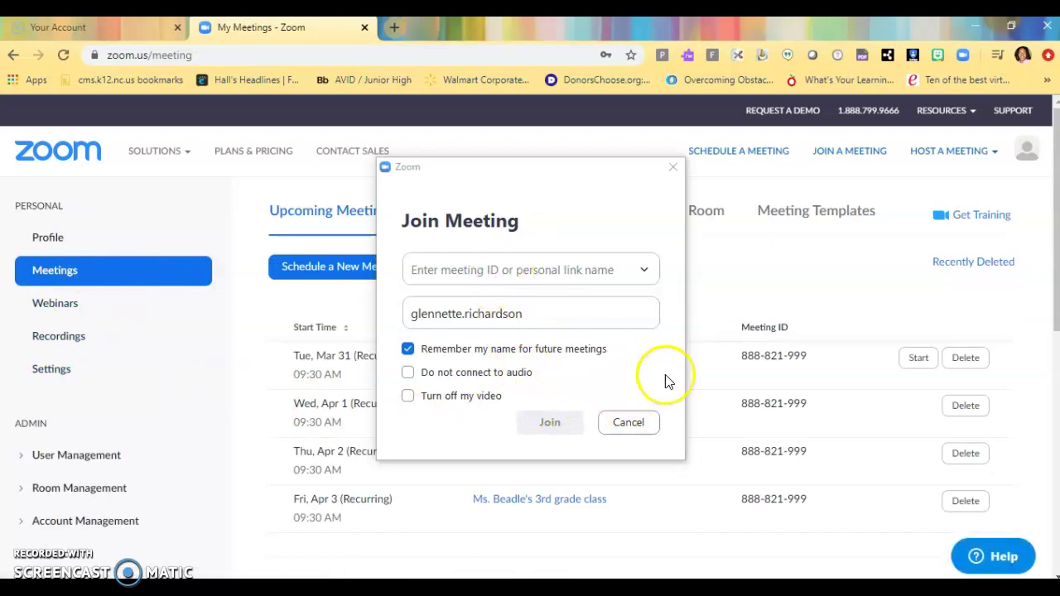
Copy the meeting ID of the Tue, Mar 31 recurring meeting from the upcoming meetings list
{"action": "left_click", "coordinate": [742, 355]}
{"action": "left_click_drag", "start_coordinate": [742, 355], "coordinate": [815, 362]}
{"action": "right_click", "coordinate": [786, 356]}
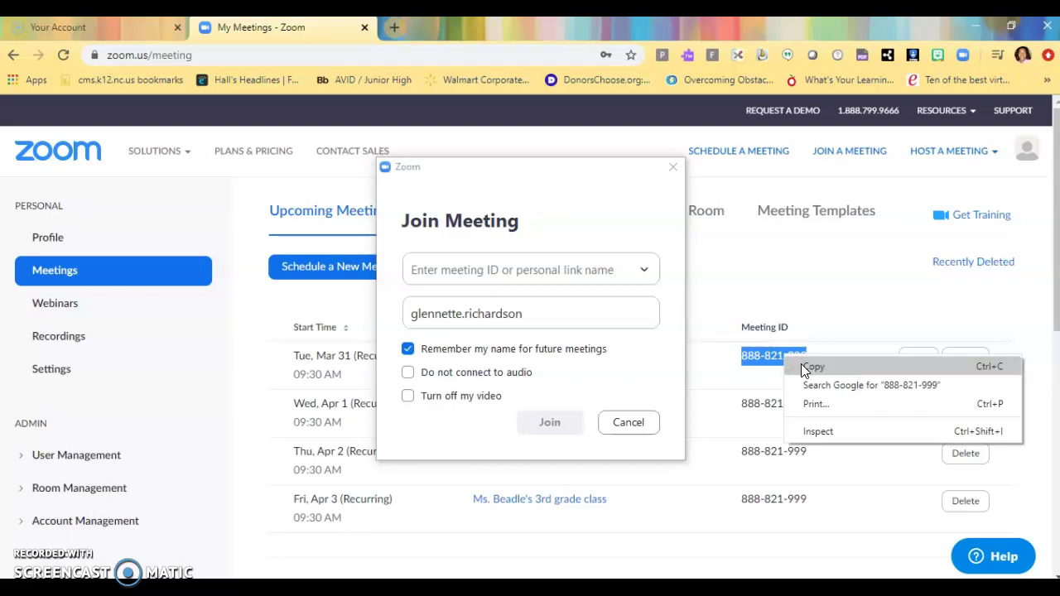
{"action": "left_click", "coordinate": [807, 367]}
Paste the copied meeting ID into the Zoom client's join form, highlight the participant name, and join the meeting
{"action": "left_click", "coordinate": [572, 269]}
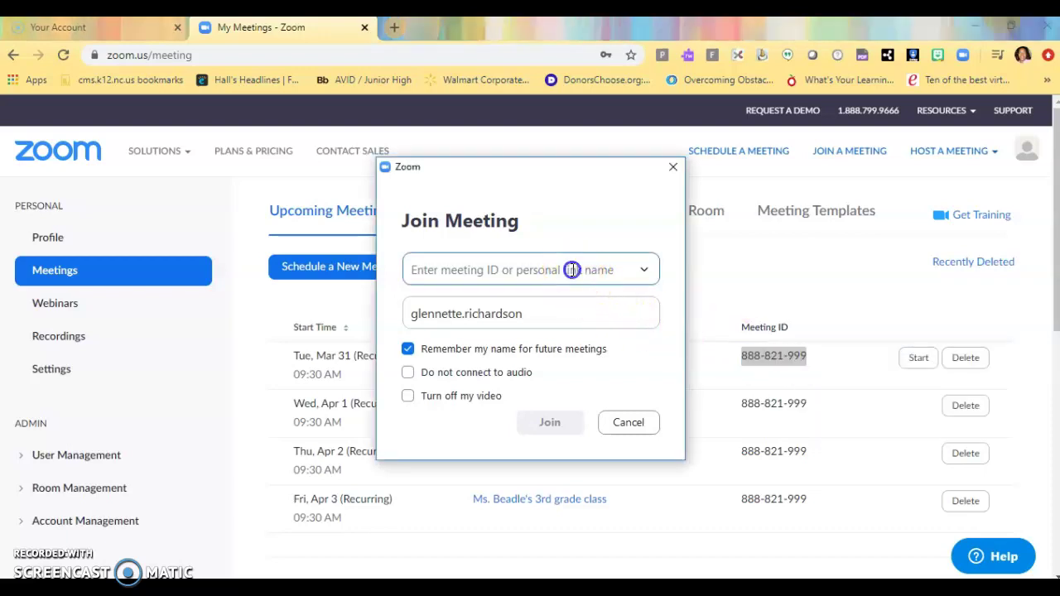
{"action": "right_click", "coordinate": [572, 269]}
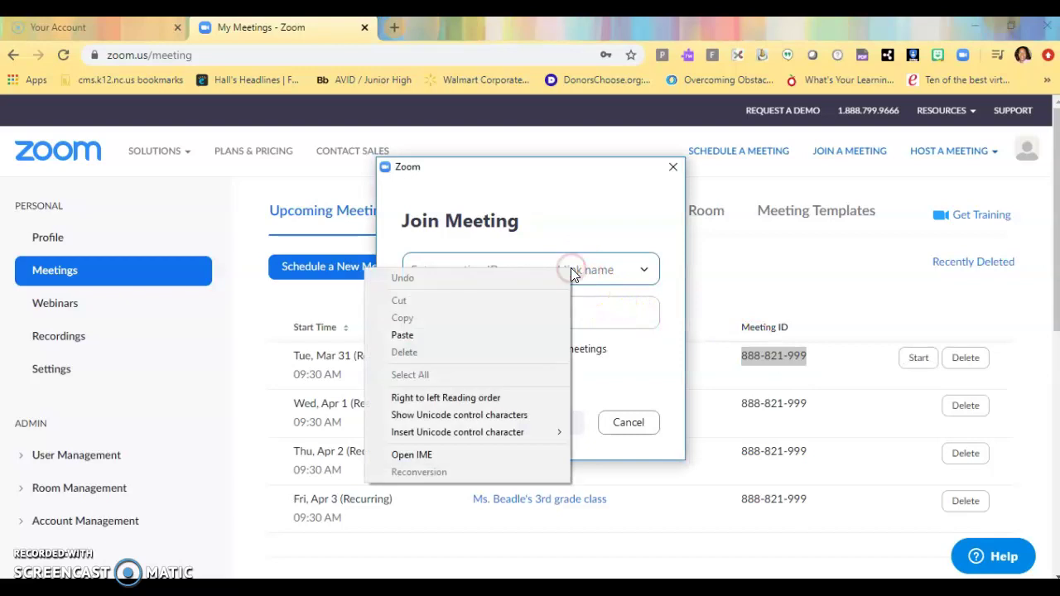
{"action": "left_click", "coordinate": [432, 334]}
{"action": "left_click_drag", "start_coordinate": [540, 314], "coordinate": [375, 315]}
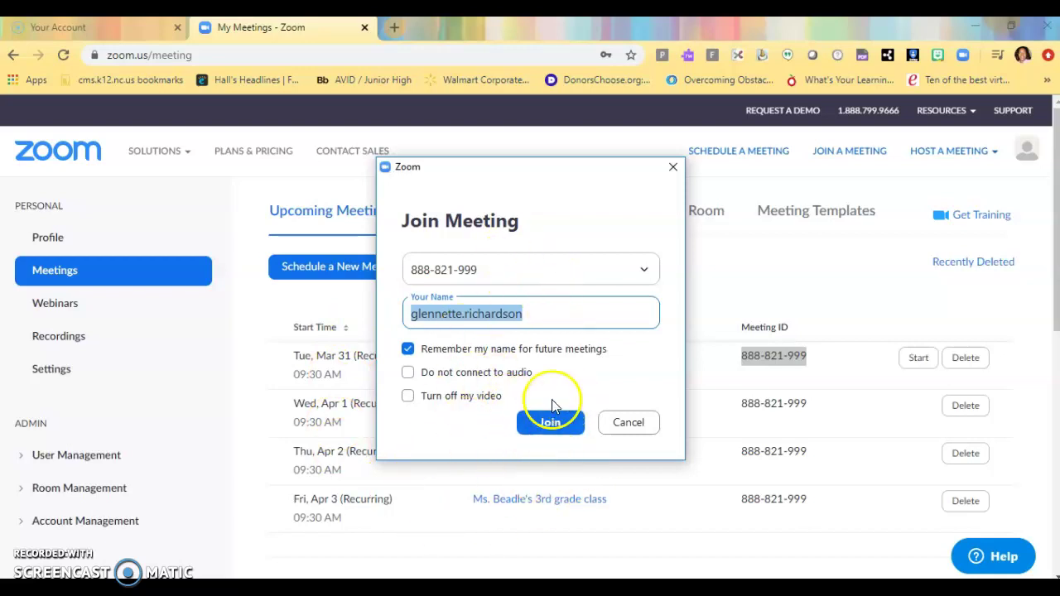
{"action": "left_click", "coordinate": [540, 433]}
{"action": "left_click", "coordinate": [545, 429]}
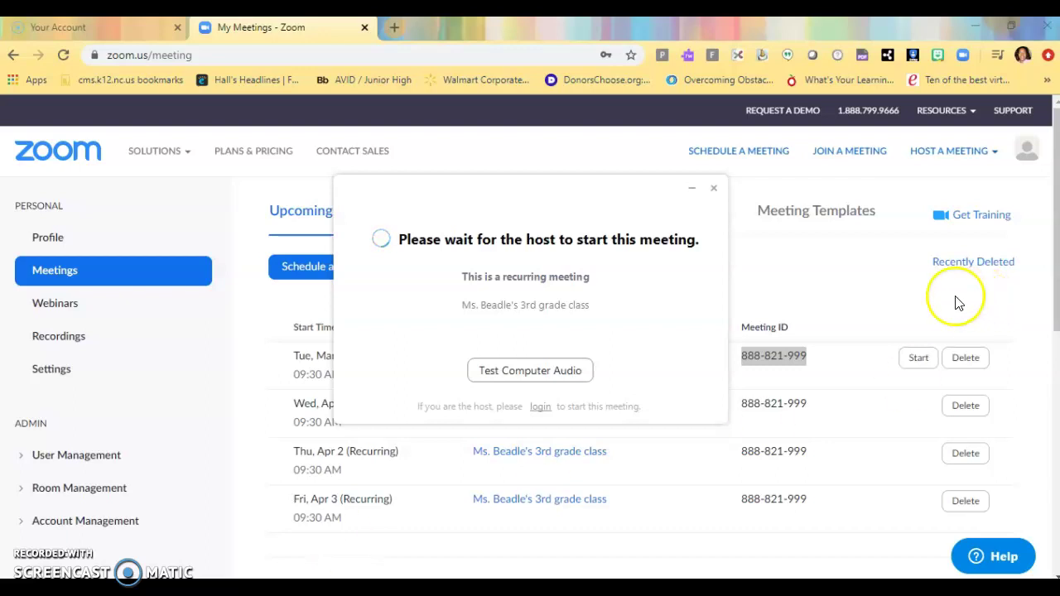
Leave the meeting that is waiting for its host and return to the browser window
{"action": "left_click", "coordinate": [714, 188]}
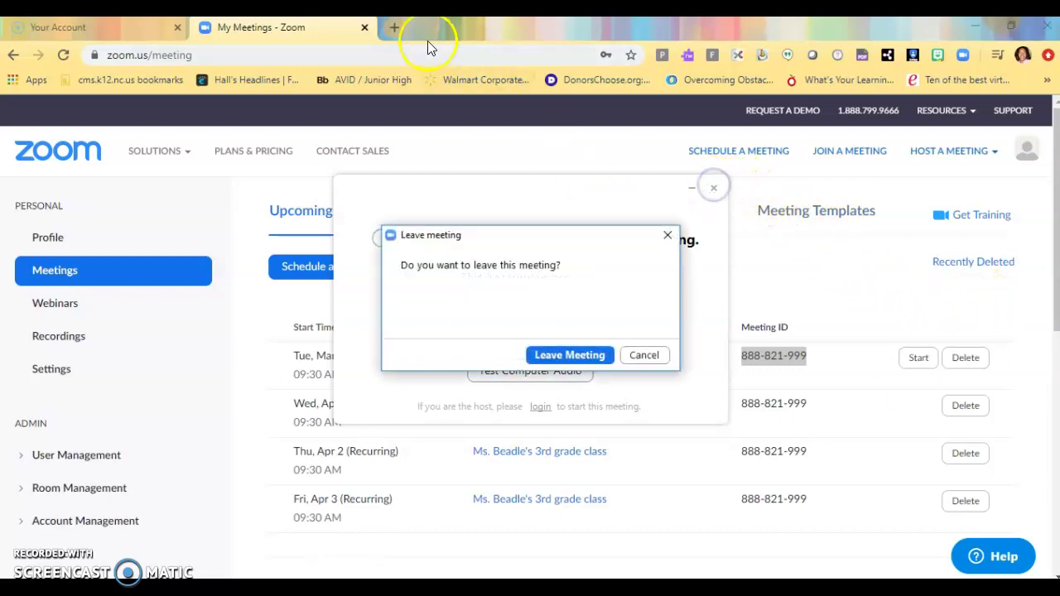
{"action": "left_click", "coordinate": [598, 362]}
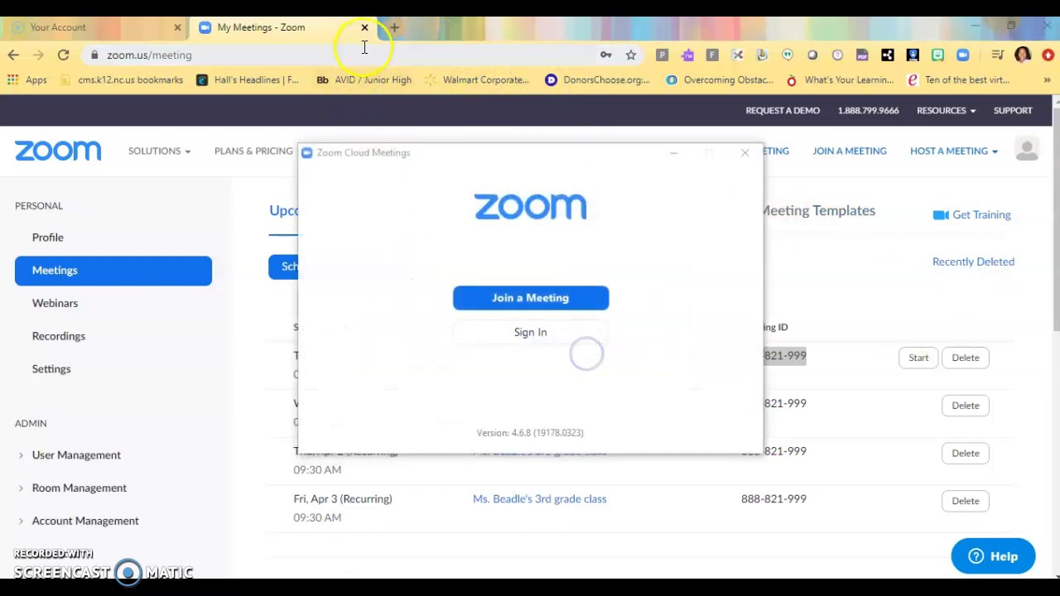
{"action": "left_click", "coordinate": [382, 24]}
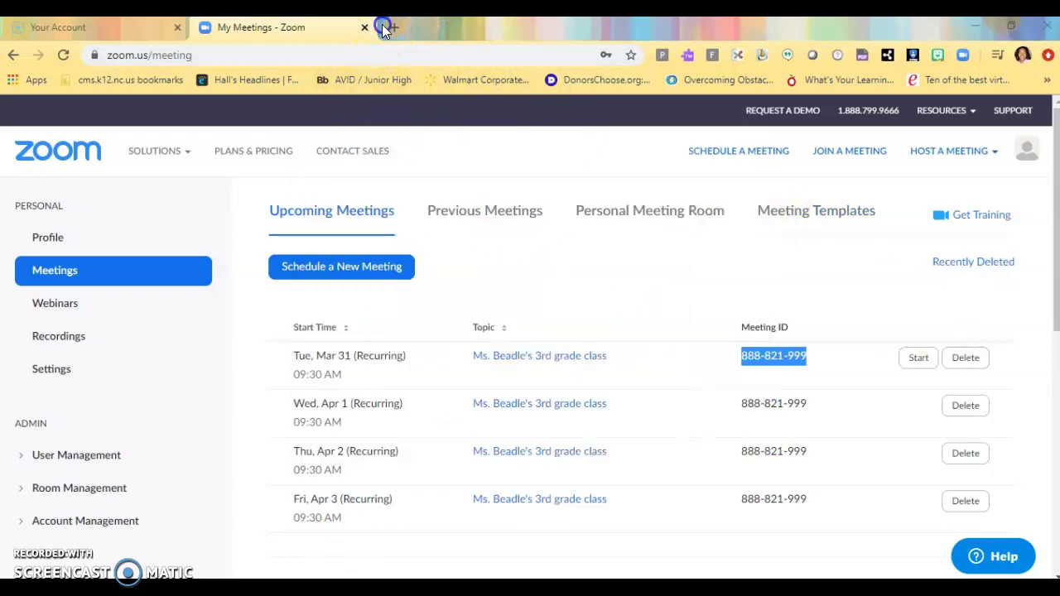
Search Google for zoom in a new browser tab and go to the Zoom website's page for joining a meeting
{"action": "left_click", "coordinate": [391, 28]}
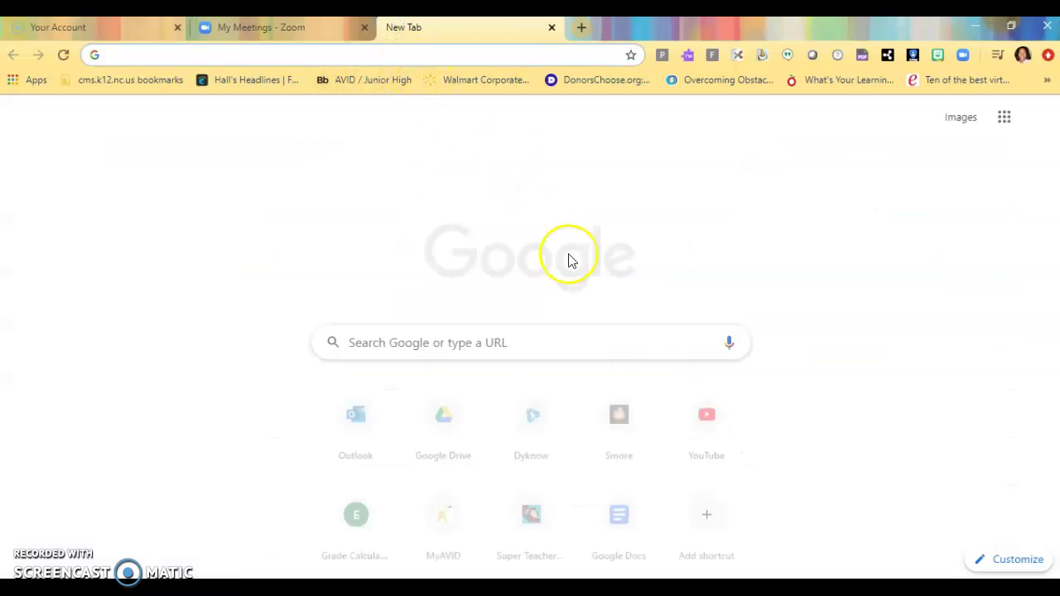
{"action": "left_click", "coordinate": [635, 348]}
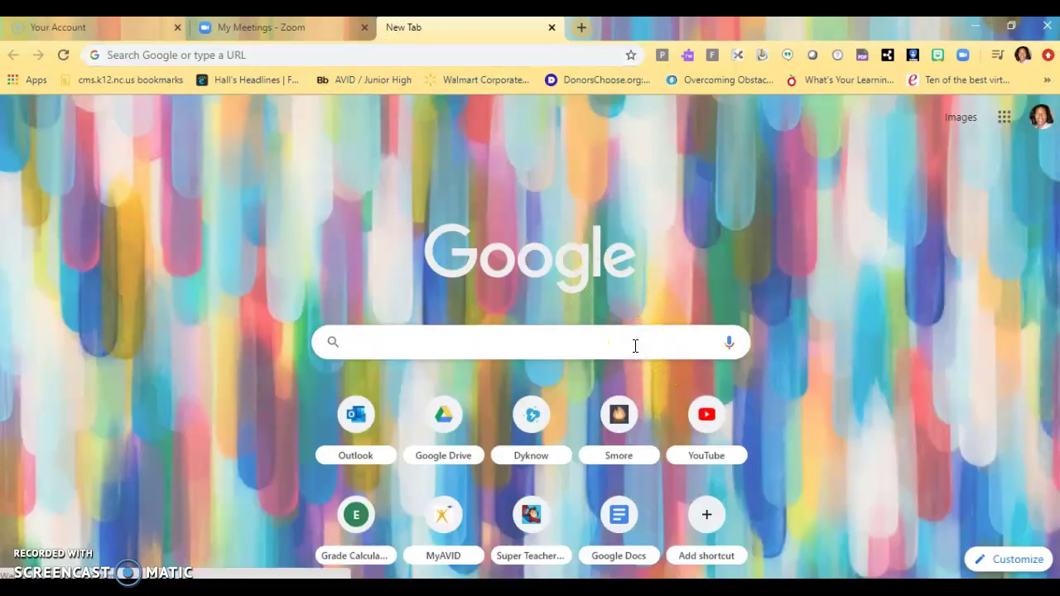
{"action": "type", "text": "zoom"}
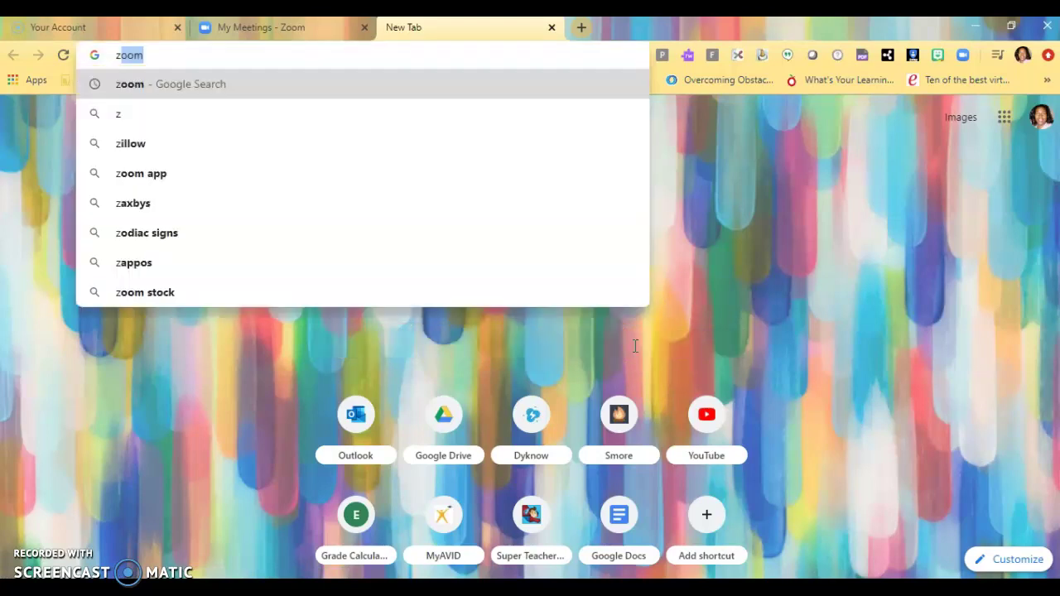
{"action": "key", "text": "Return"}
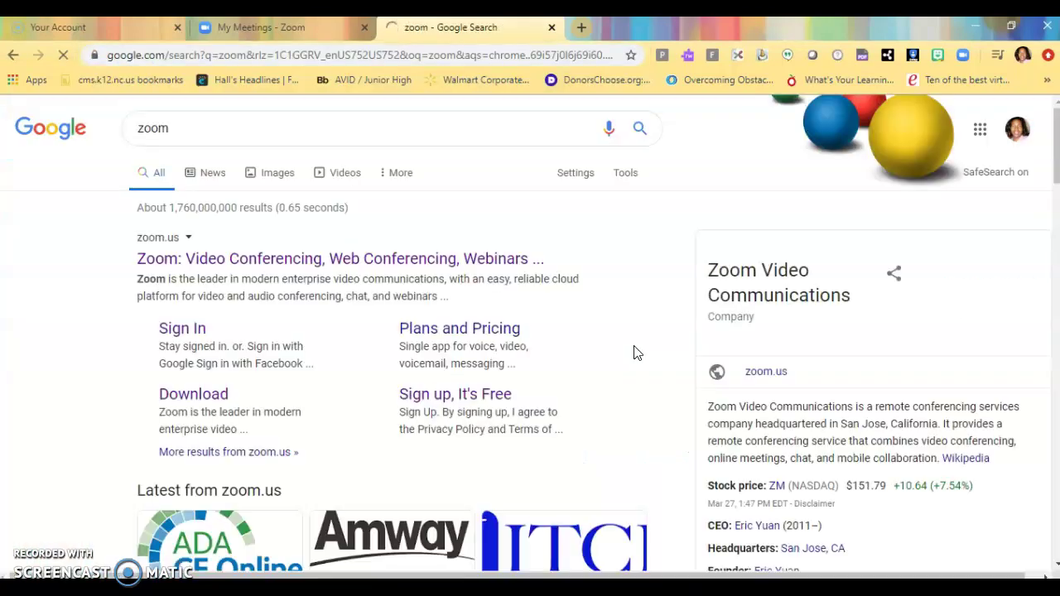
{"action": "left_click", "coordinate": [201, 256]}
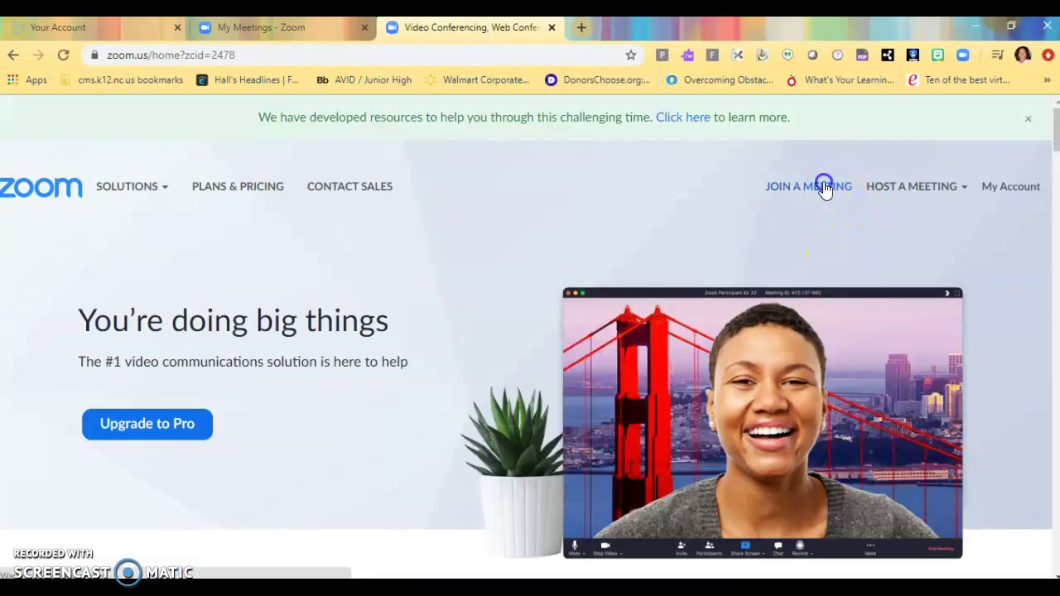
{"action": "left_click", "coordinate": [824, 186]}
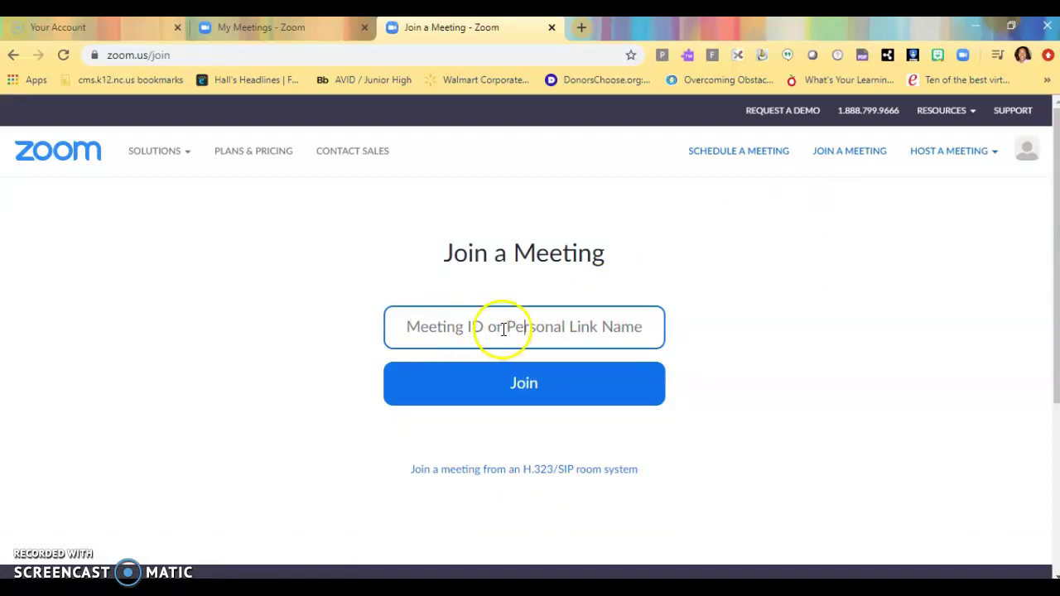
Paste the copied meeting ID into the website's join form and highlight it
{"action": "right_click", "coordinate": [562, 326]}
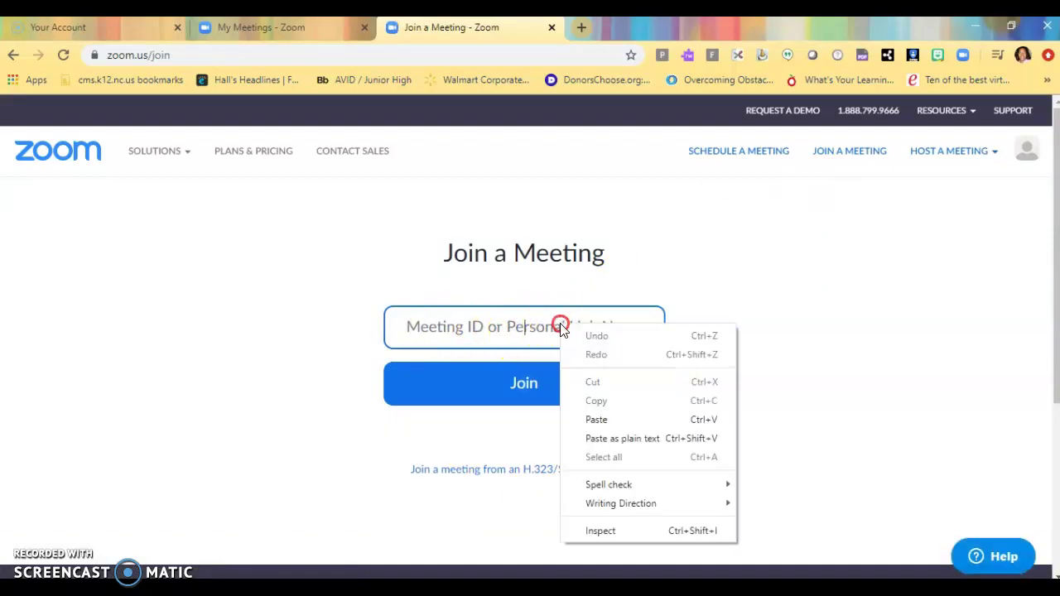
{"action": "left_click", "coordinate": [609, 421]}
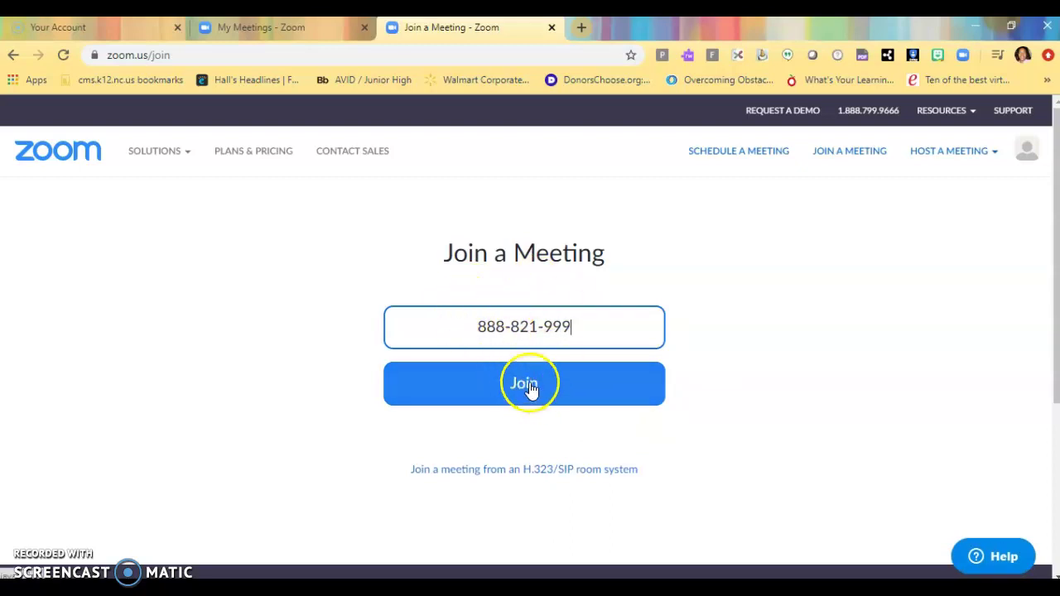
{"action": "left_click_drag", "start_coordinate": [571, 327], "coordinate": [476, 327]}
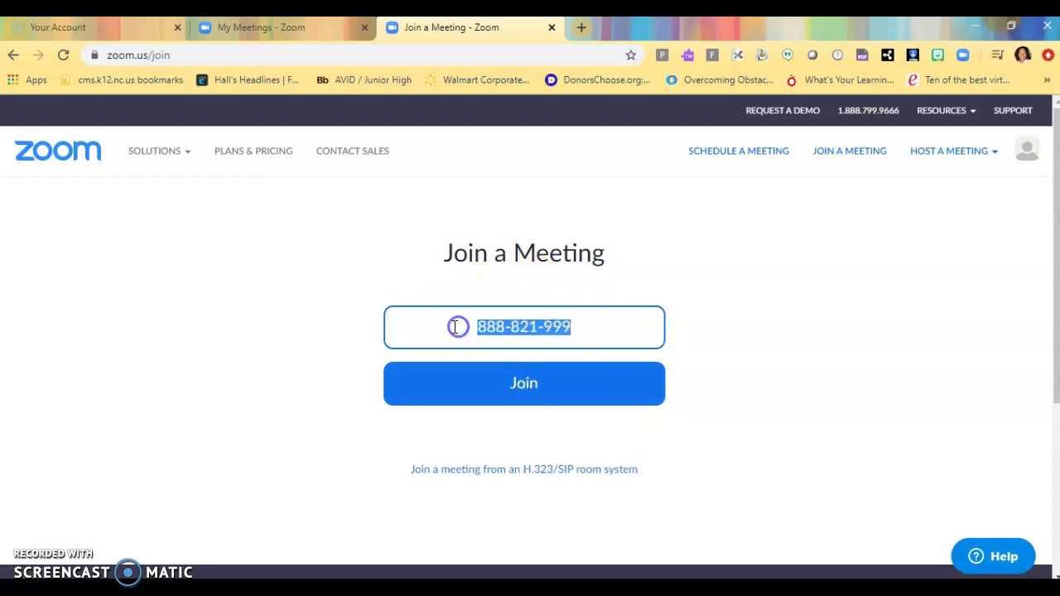